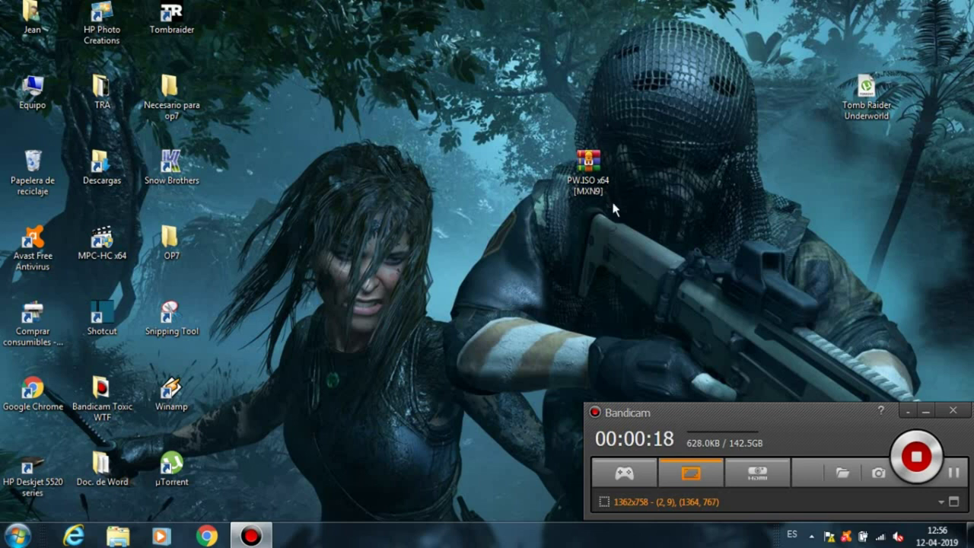
drag(603, 176, 592, 261)
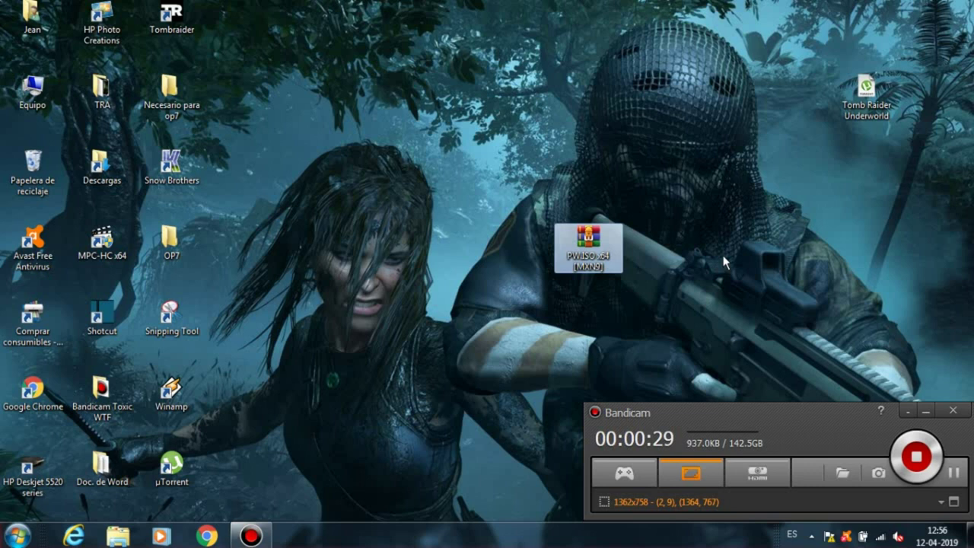
drag(584, 242, 499, 169)
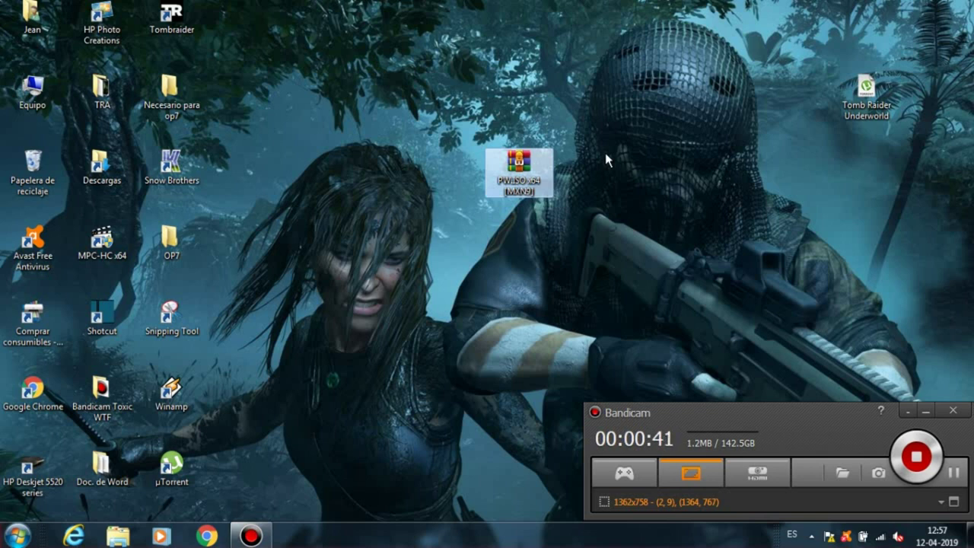
drag(550, 185, 606, 196)
Extract the PW.ISO x64 [MXN9] archive onto the desktop and place the extracted folder beside the archive.
right_click(603, 186)
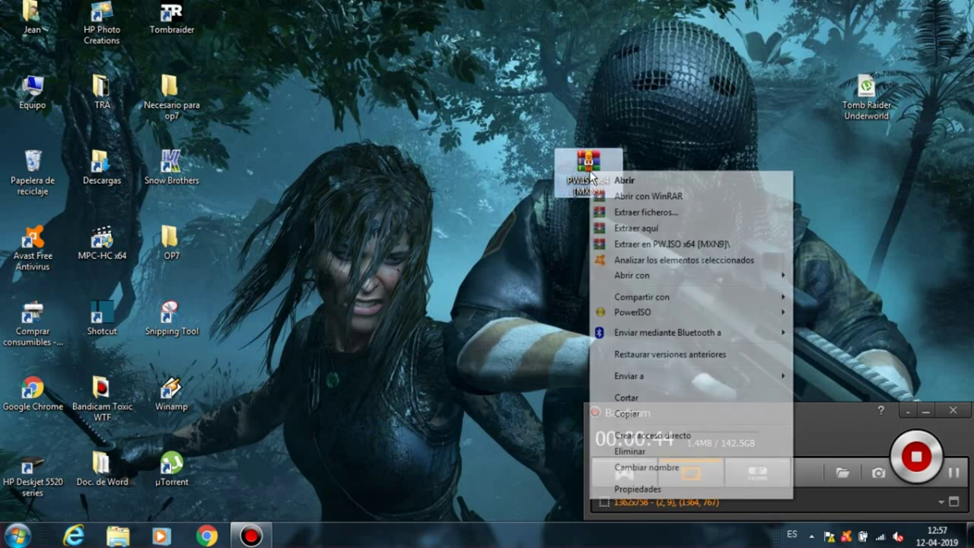
click(638, 228)
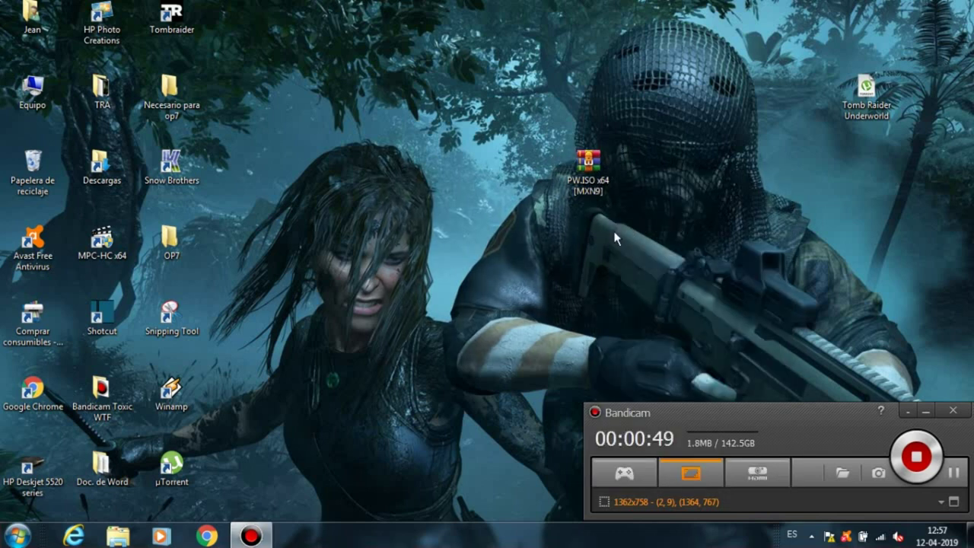
drag(239, 23, 523, 179)
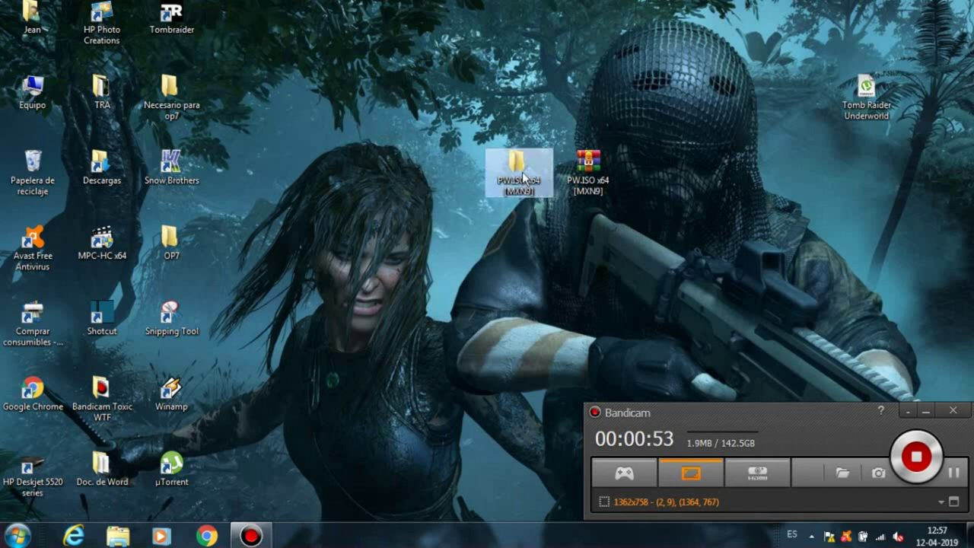
Launch the PowerISO - x64 [MXN9] installer from the PowerISO 7.3 subfolder of the extracted folder.
double_click(523, 179)
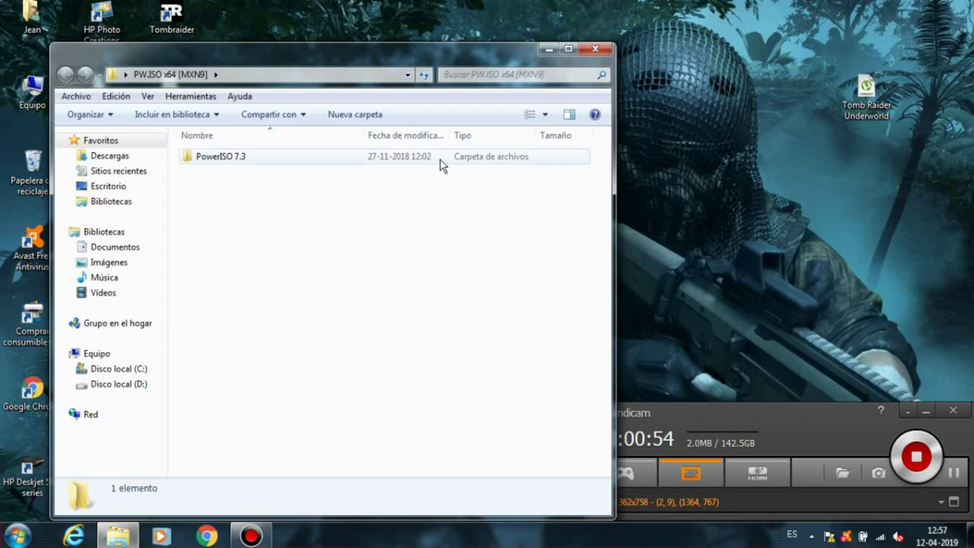
click(440, 164)
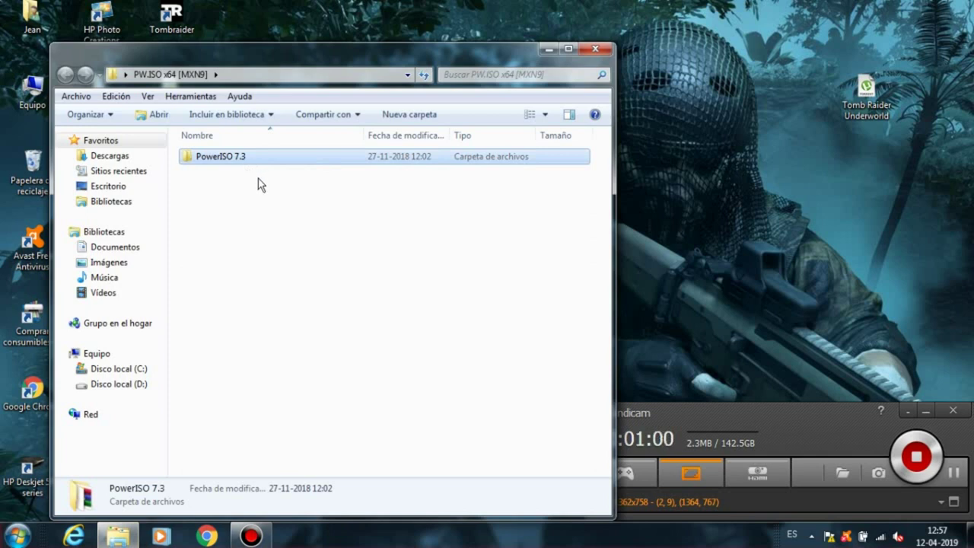
double_click(223, 158)
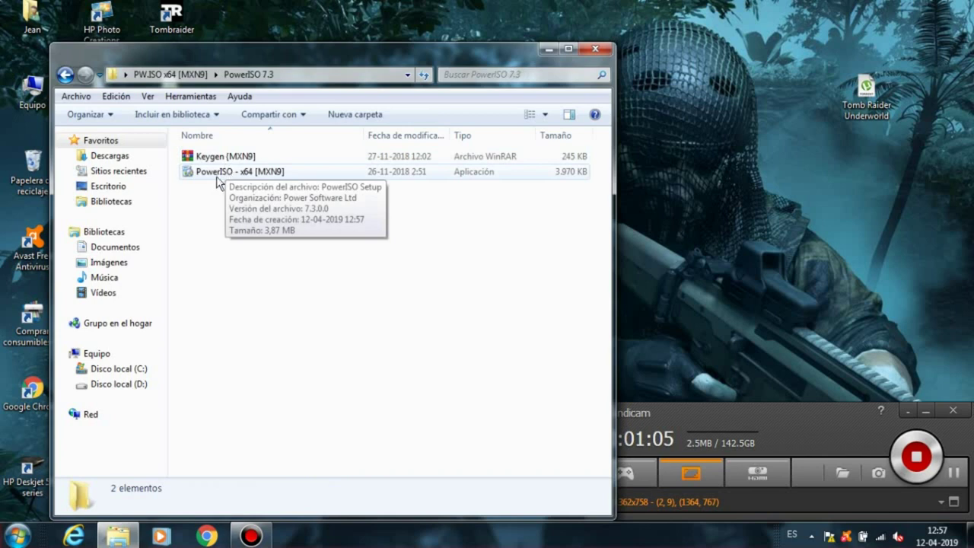
click(264, 177)
double_click(266, 178)
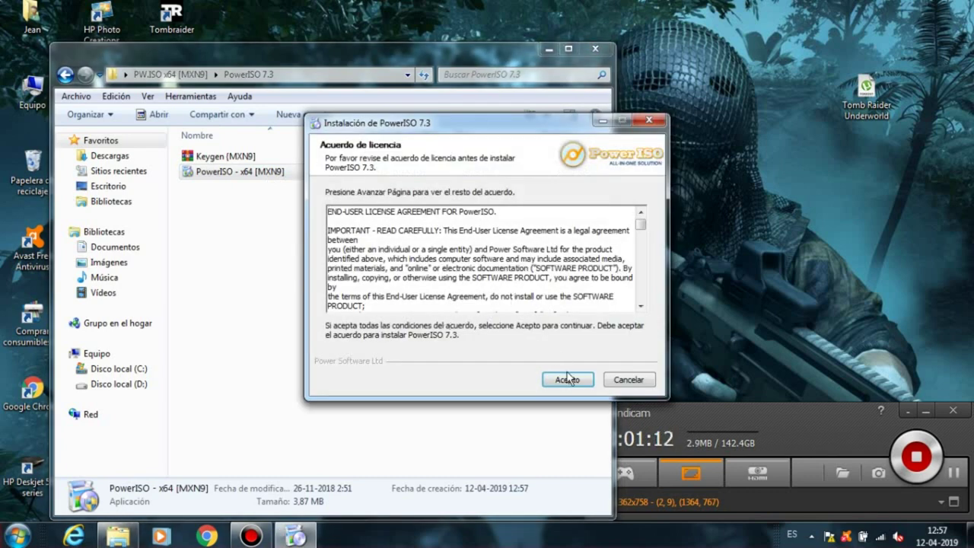
Accept the licence agreement and install PowerISO 7.3 in C:\Program Files\PowerISO\.
click(567, 378)
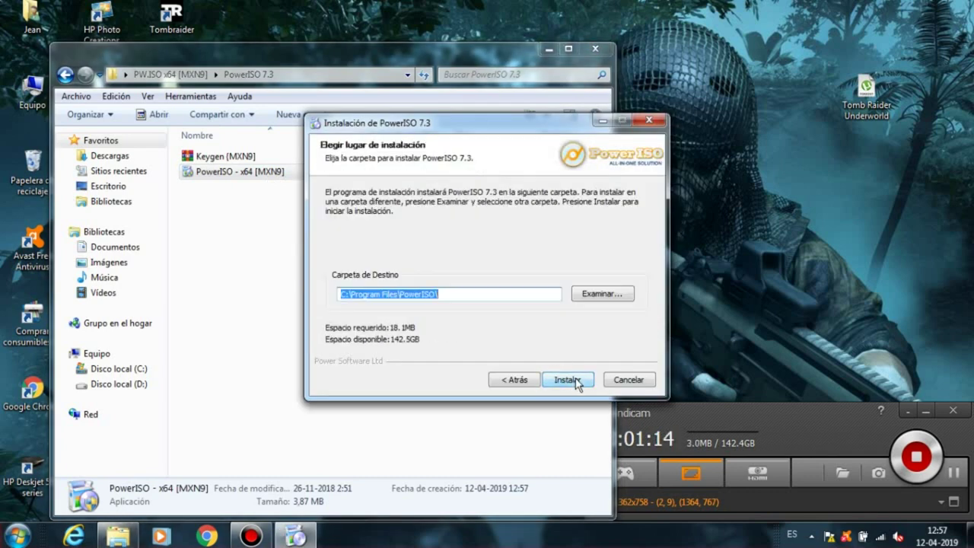
click(576, 380)
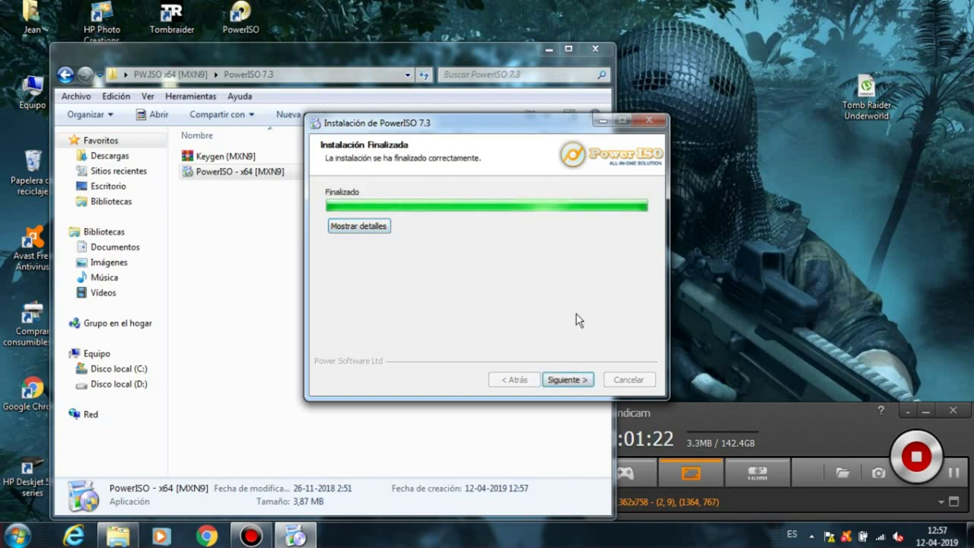
mouse_move(237, 18)
mouse_down()
mouse_move(729, 25)
mouse_move(232, 24)
mouse_up()
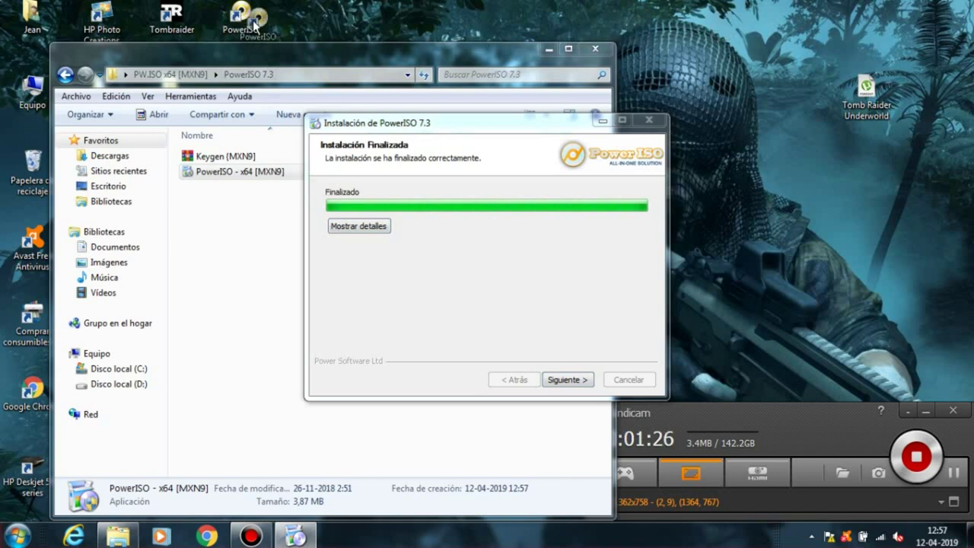
Finish the PowerISO setup with the automatic update check turned off, and close the web page it opens.
click(575, 383)
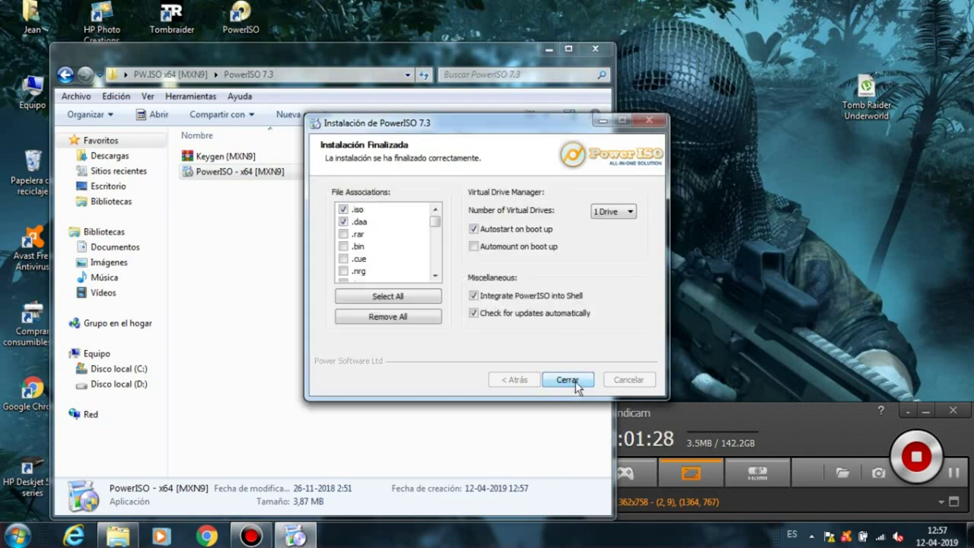
click(473, 313)
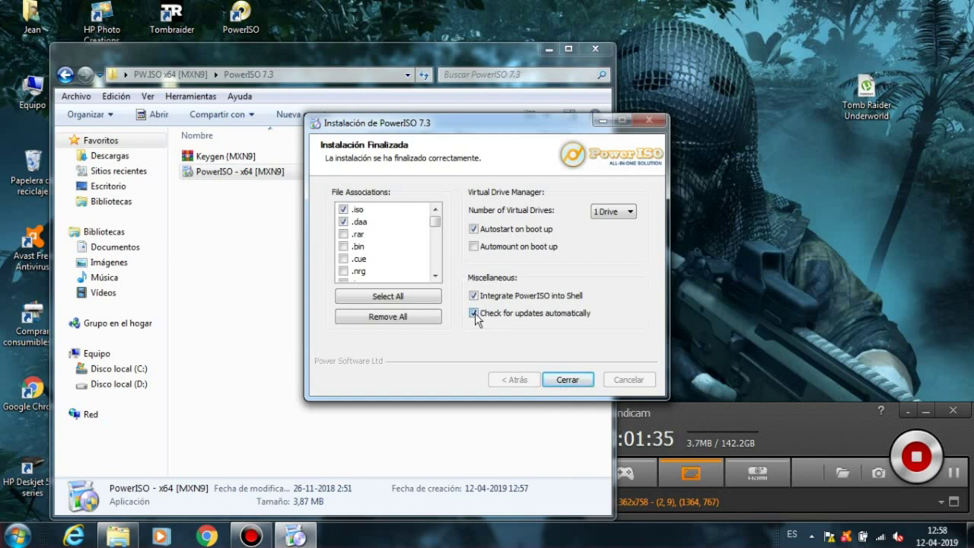
click(474, 314)
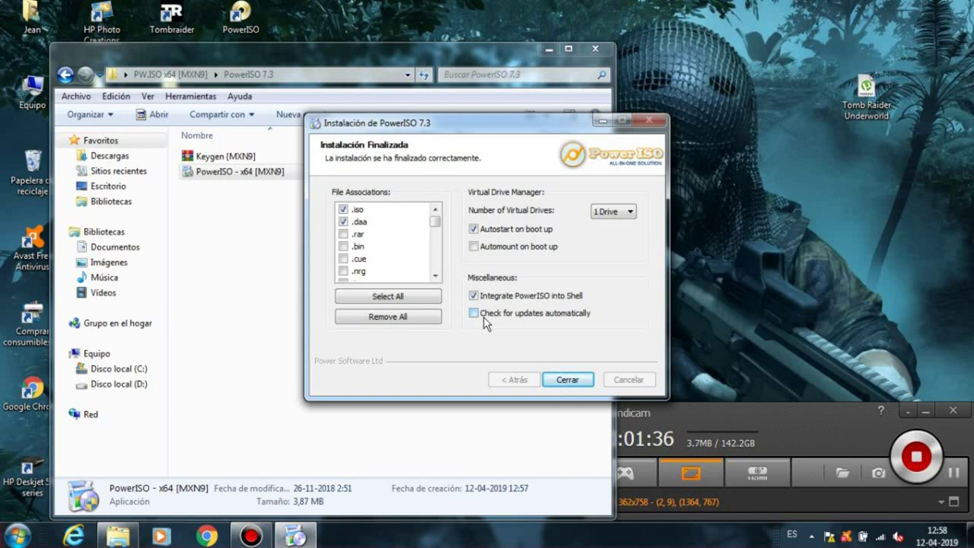
click(569, 380)
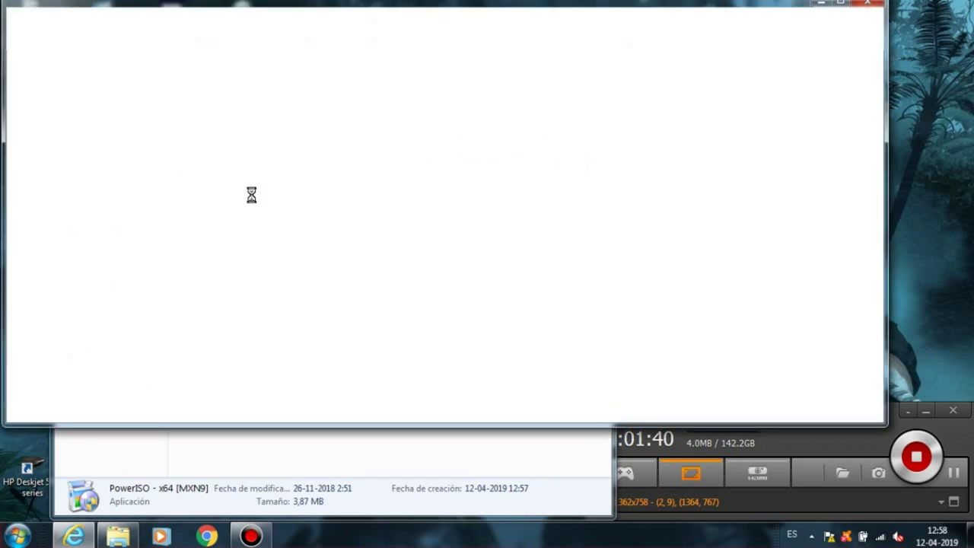
click(872, 5)
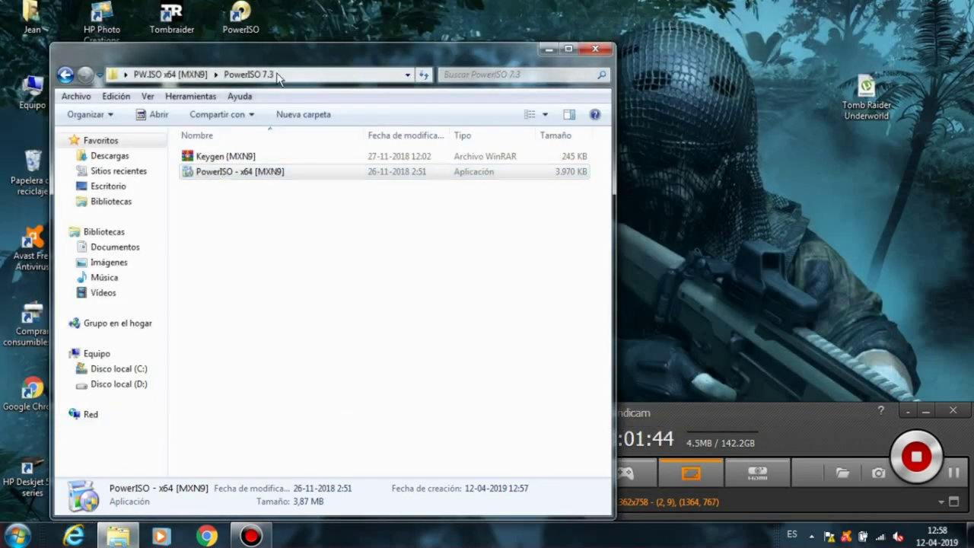
Extract the Keygen [MXN9] archive into the PowerISO 7.3 folder and select the extracted application.
drag(294, 52, 650, 42)
click(588, 148)
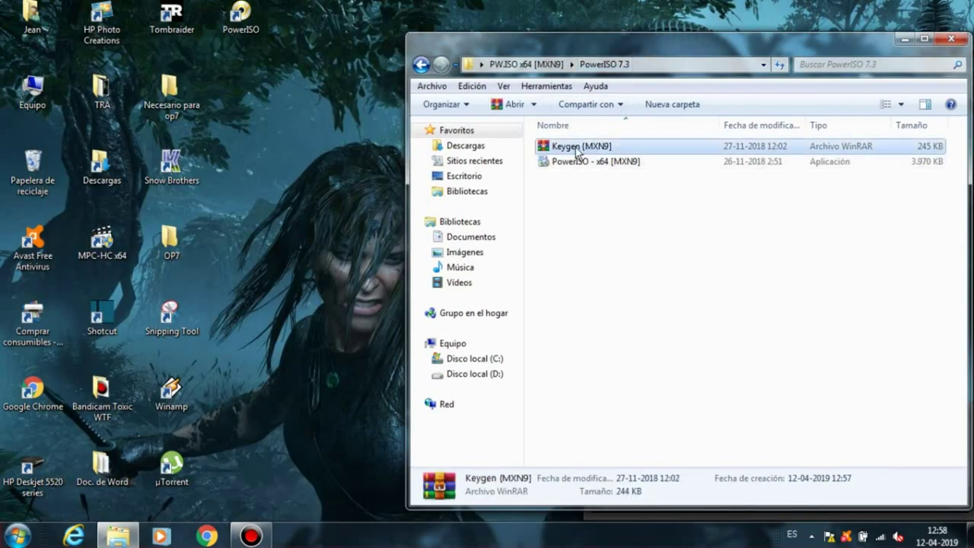
right_click(578, 146)
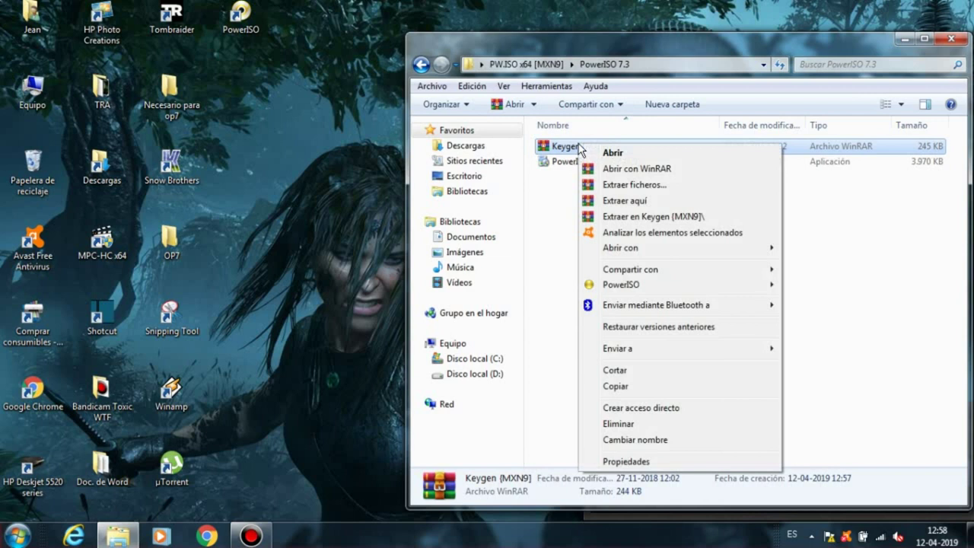
click(621, 201)
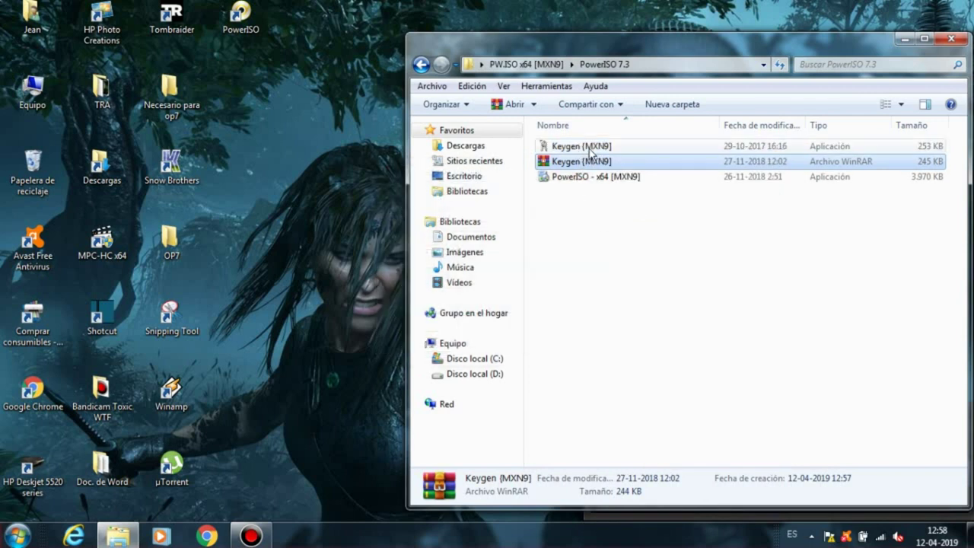
click(589, 149)
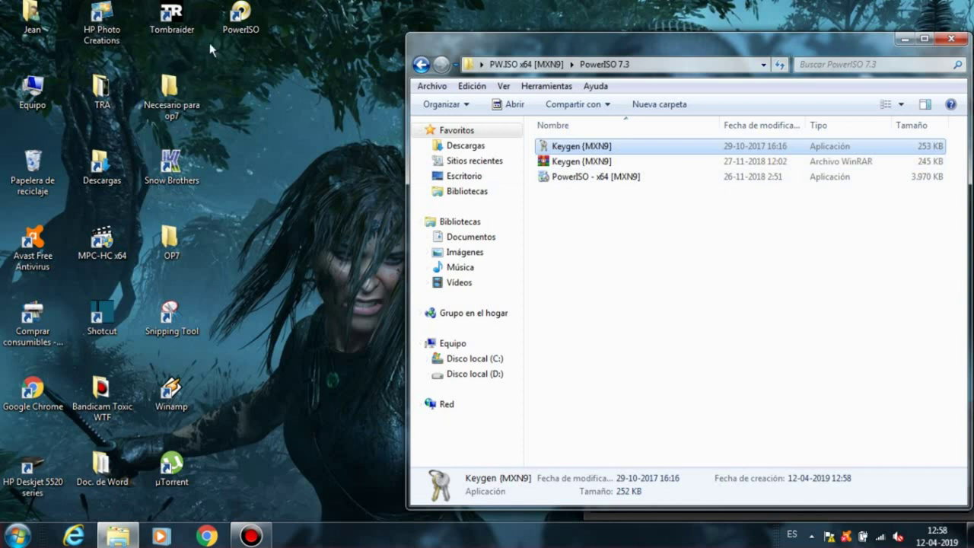
Launch PowerISO to view its registration form, and close the program without registering.
click(250, 20)
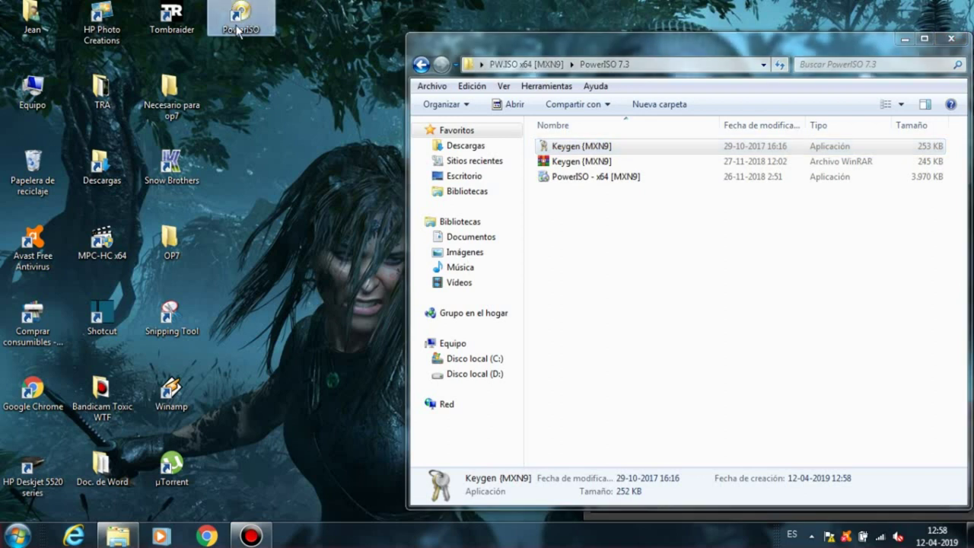
double_click(240, 23)
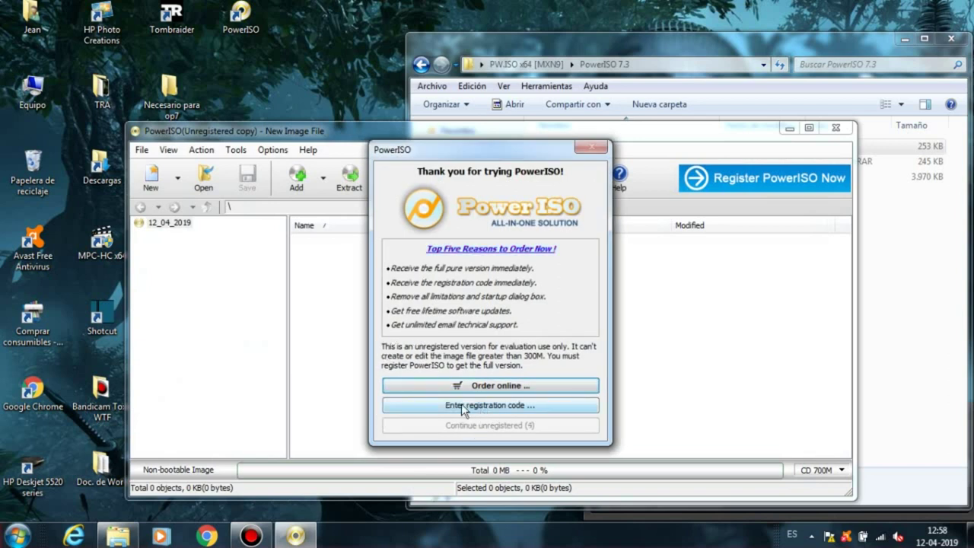
click(539, 407)
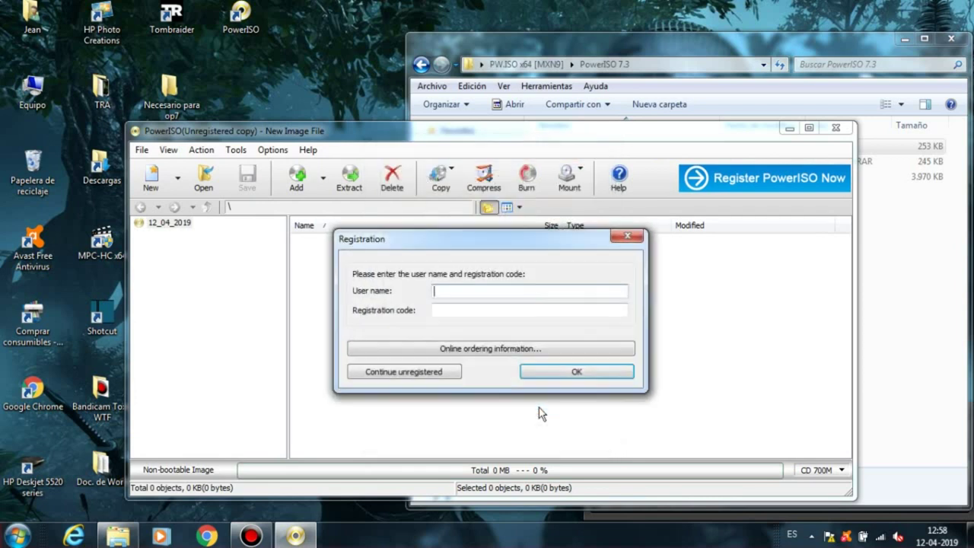
click(625, 238)
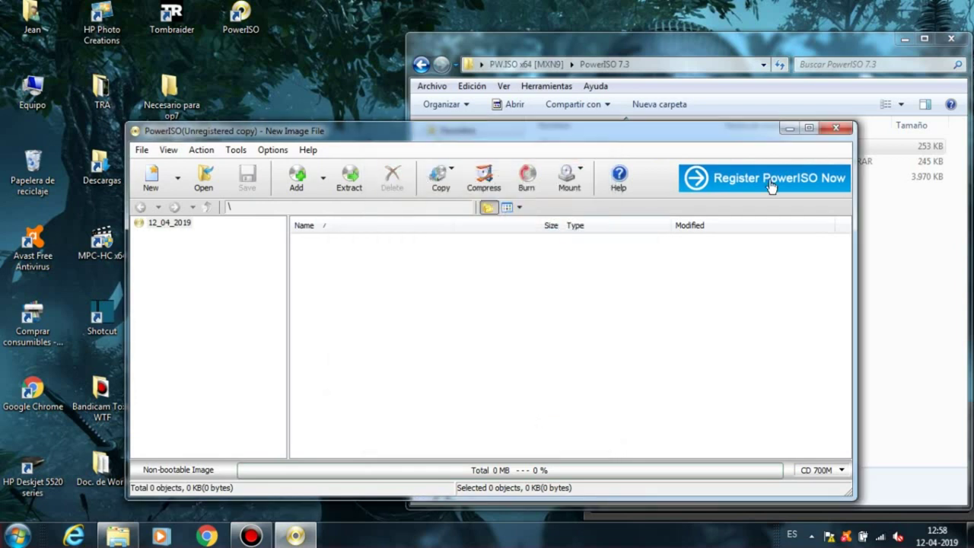
click(838, 129)
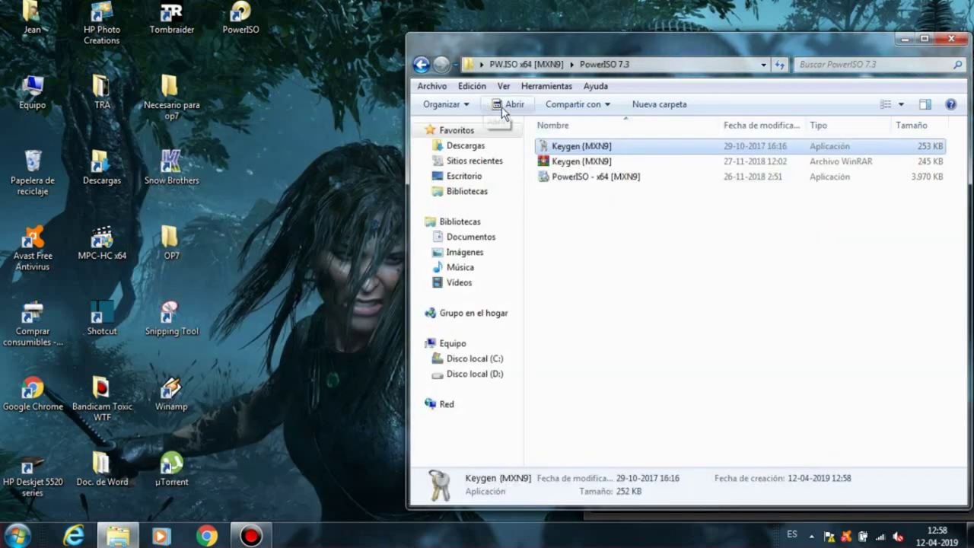
Run the extracted Keygen [MXN9] application as administrator.
right_click(561, 151)
click(567, 145)
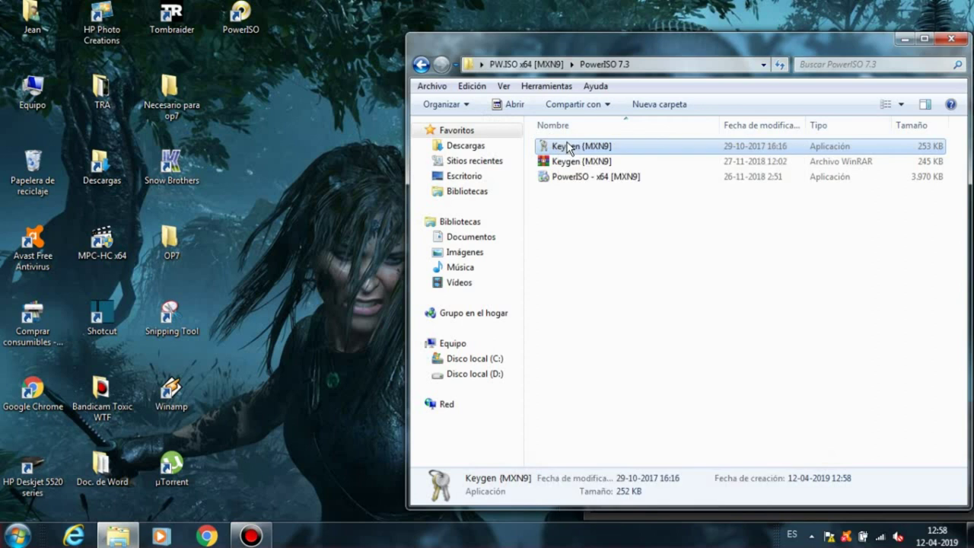
click(542, 147)
right_click(540, 145)
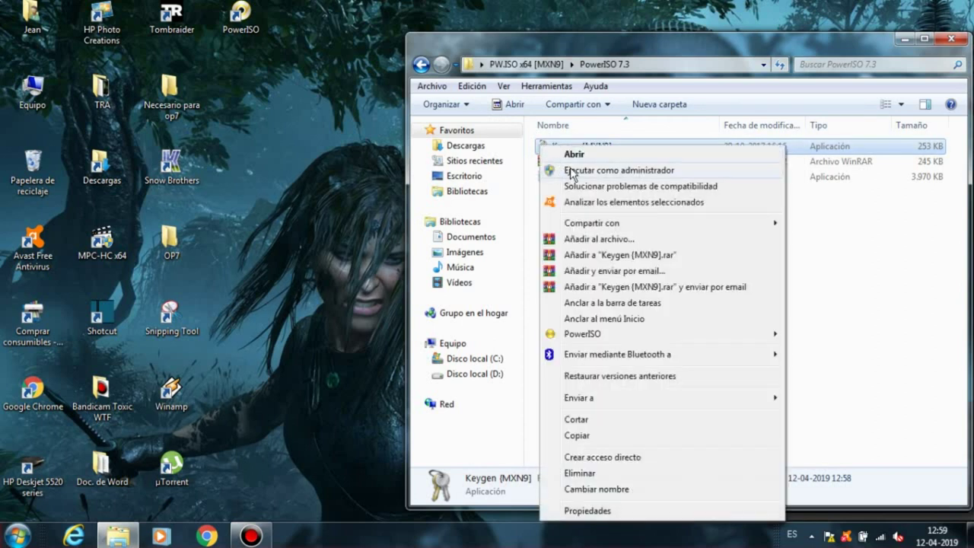
click(576, 171)
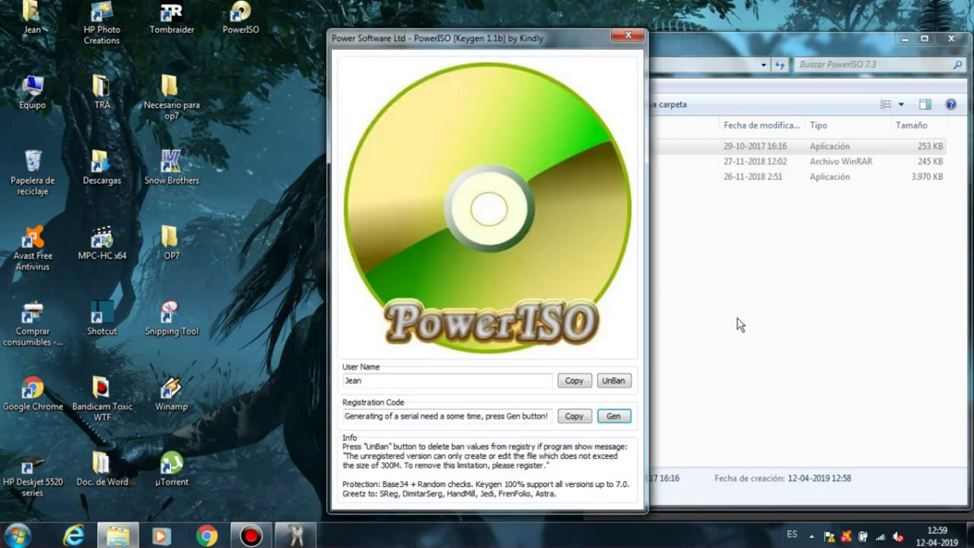
Replace the user name in the keygen with the registrant's first name.
click(450, 380)
key(BackSpace)
key(BackSpace)
key(BackSpace)
key(BackSpace)
text(Je)
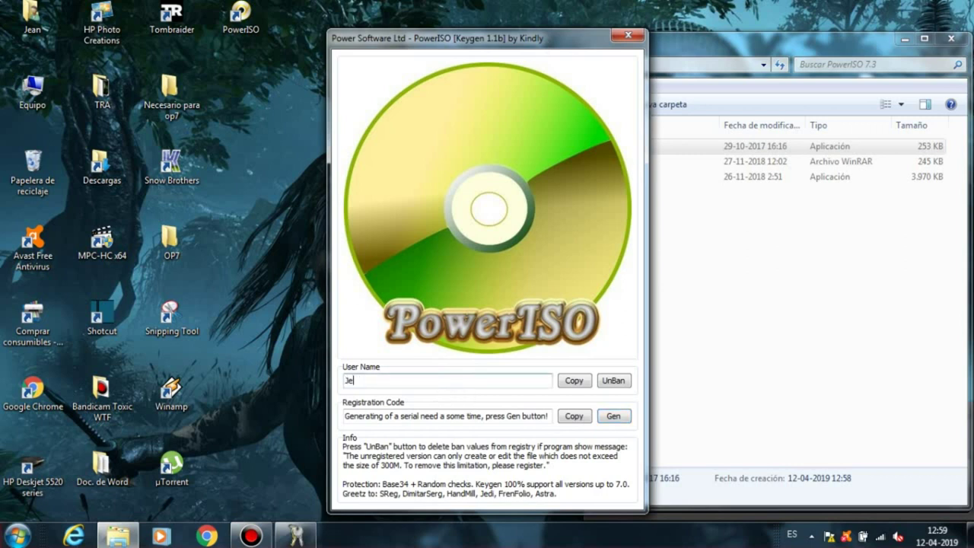
text(an)
Generate a registration code for the entered user name and copy the code.
click(536, 418)
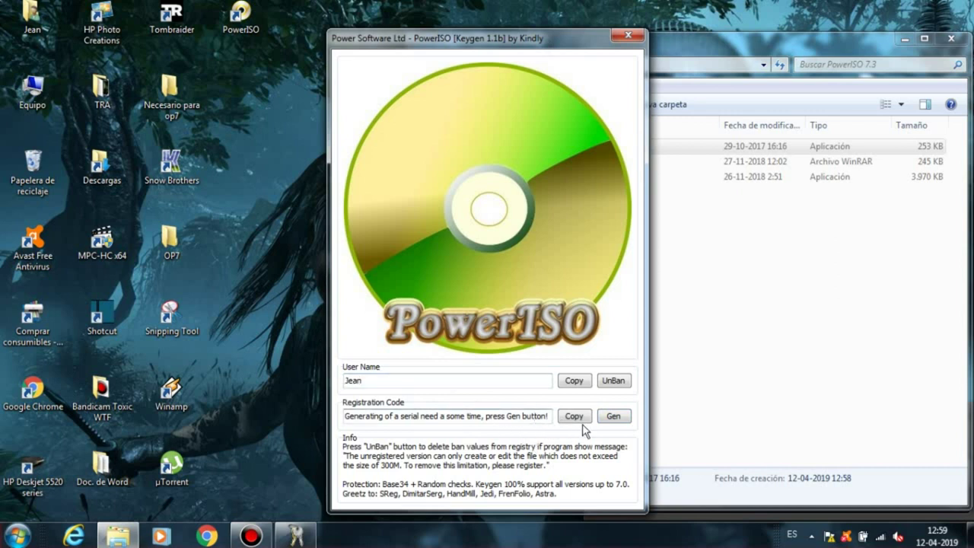
click(620, 421)
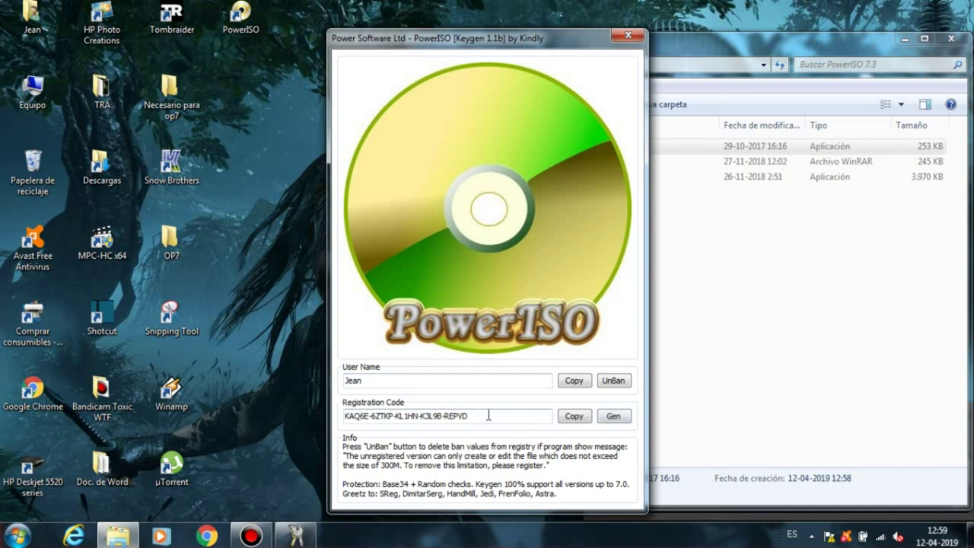
click(572, 420)
Close the PowerISO 7.3 folder window and move the keygen window toward the desktop's upper edge.
click(842, 40)
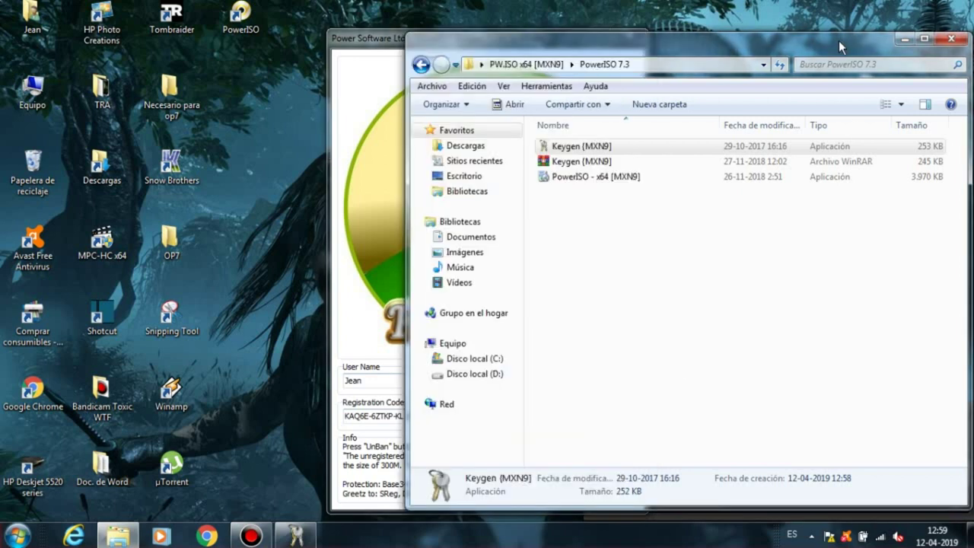
click(950, 39)
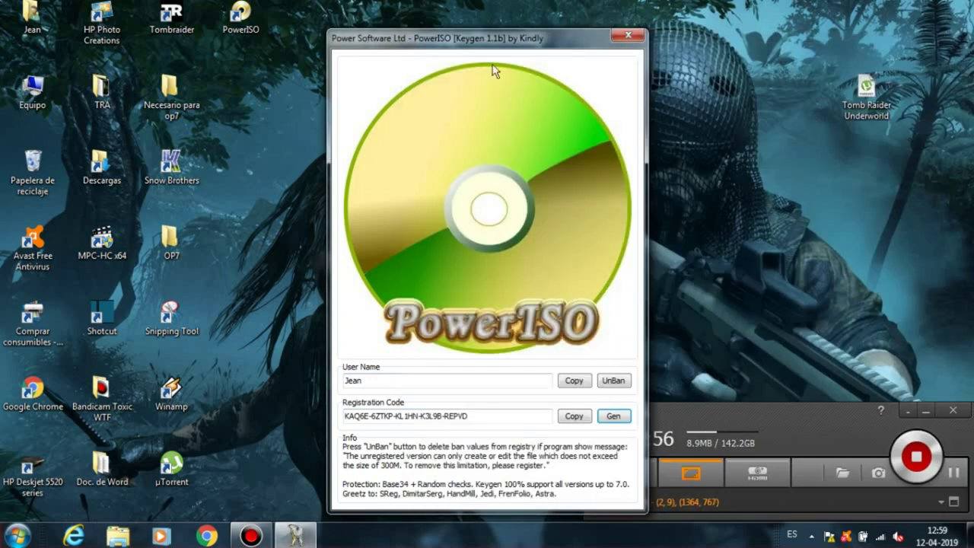
drag(418, 40, 526, 15)
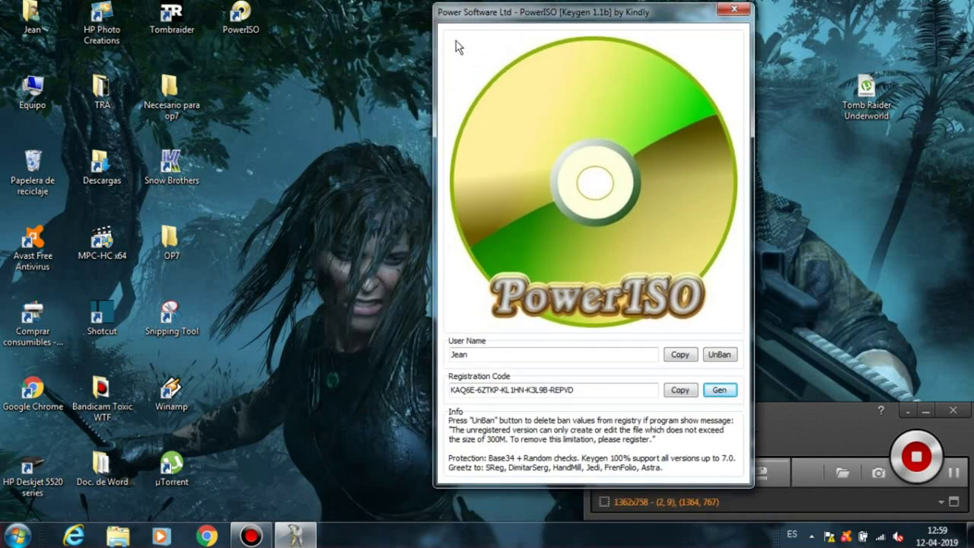
click(254, 27)
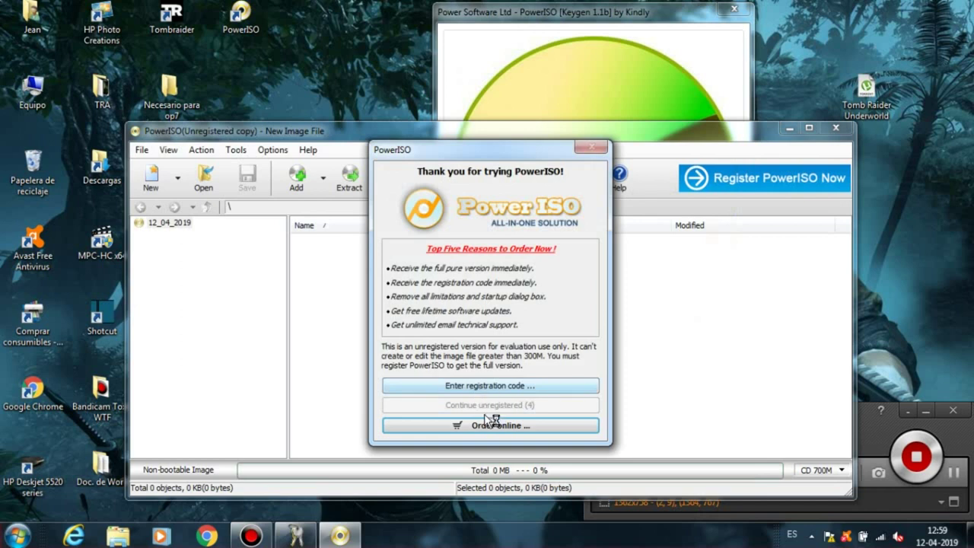
click(493, 385)
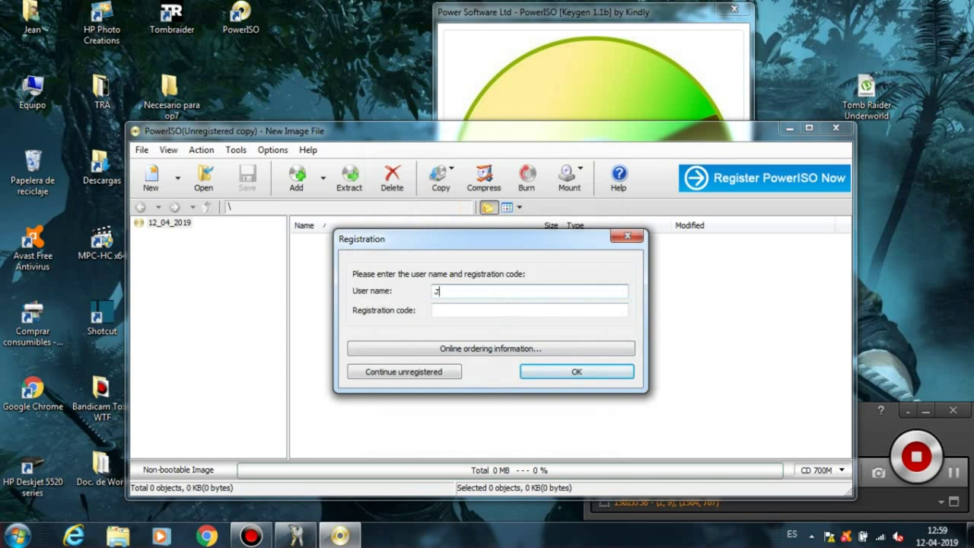
click(523, 312)
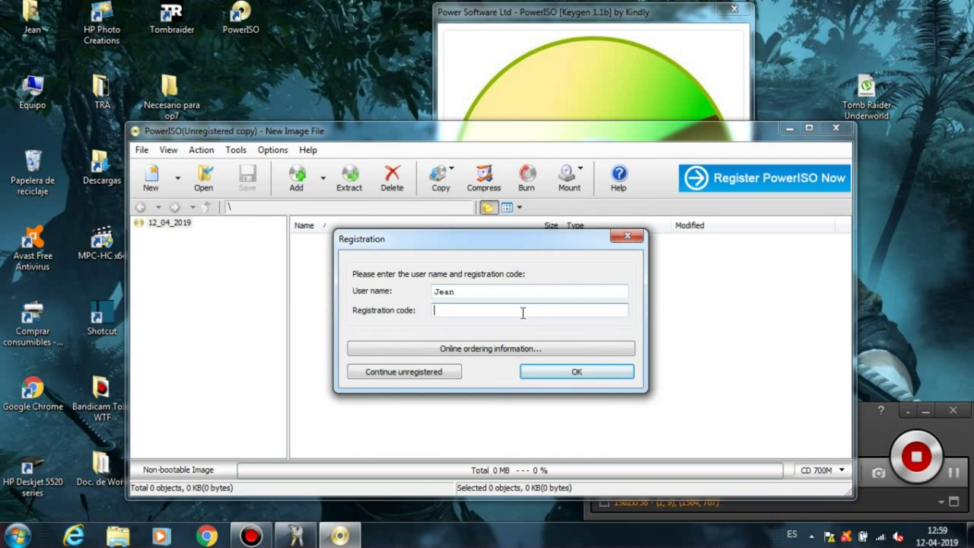
drag(526, 239, 221, 261)
click(274, 142)
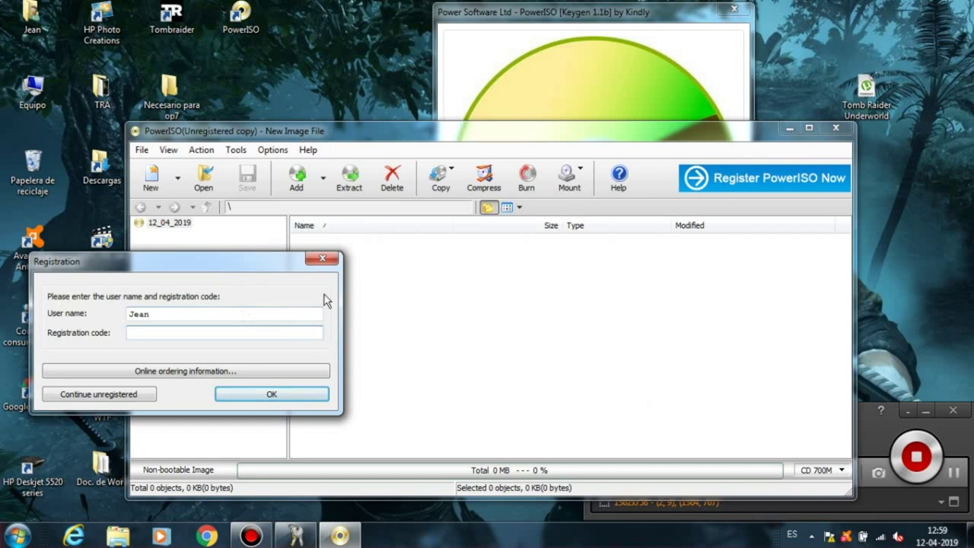
click(321, 258)
click(789, 129)
Select the whole generated registration code in the keygen and copy it.
drag(618, 392, 412, 402)
right_click(475, 390)
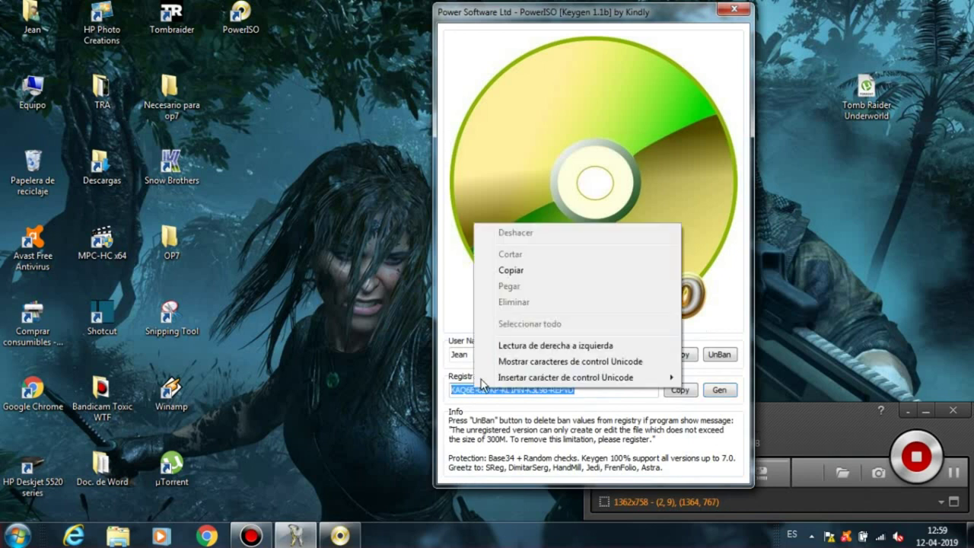
click(522, 270)
Close the open PowerISO window, relaunch PowerISO from the desktop and choose to enter a registration code.
mouse_move(340, 535)
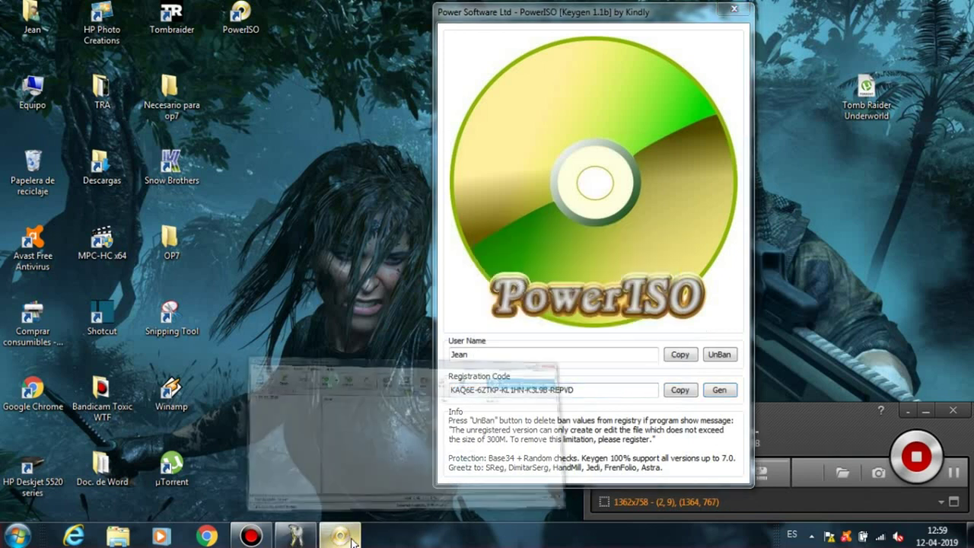
click(375, 373)
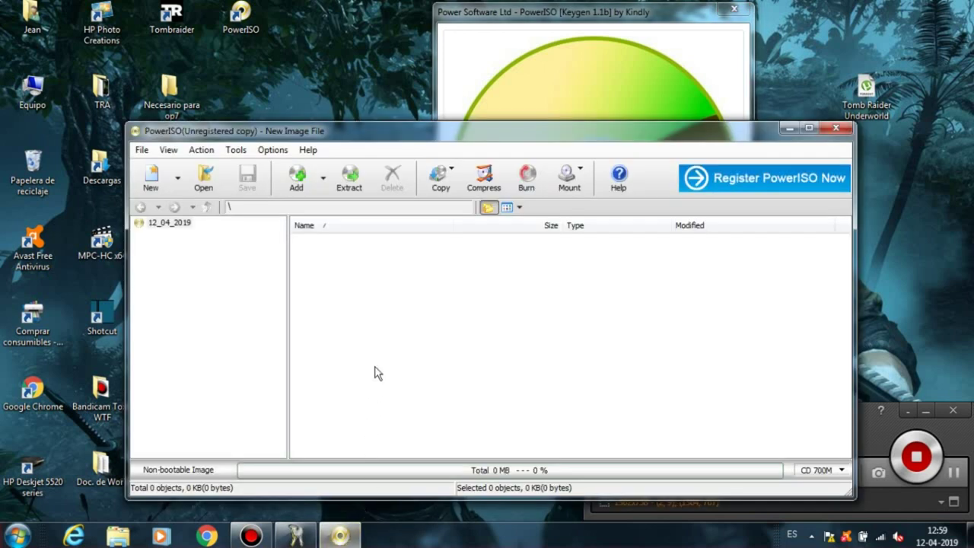
click(835, 127)
right_click(242, 17)
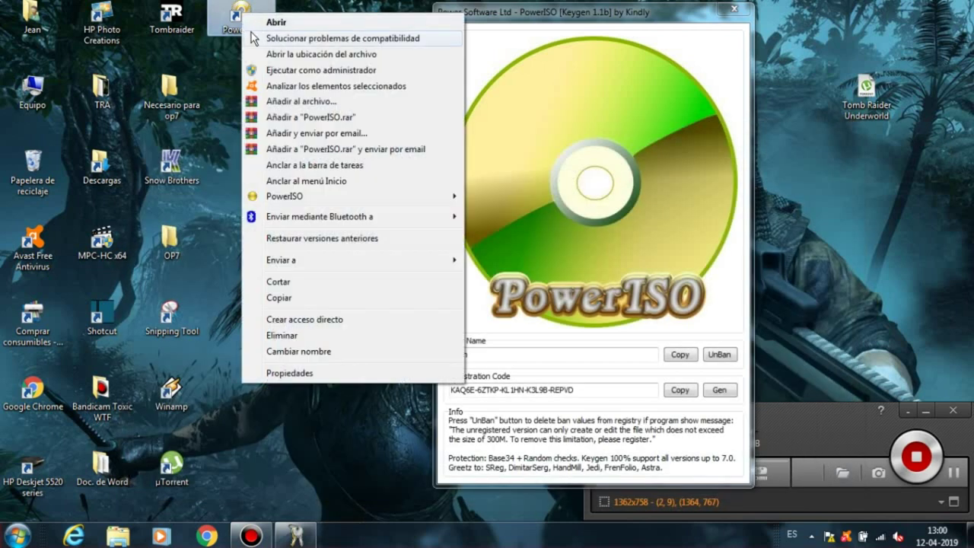
click(262, 22)
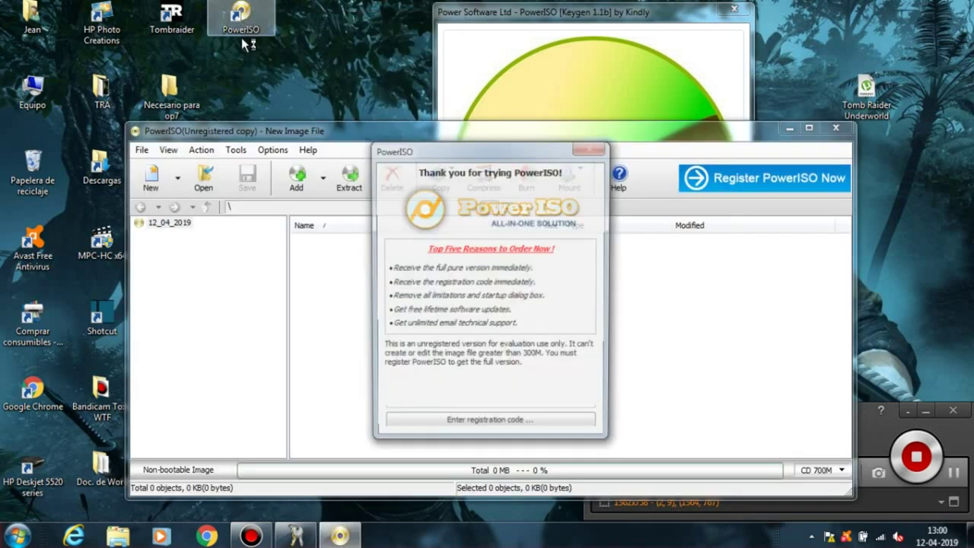
click(480, 426)
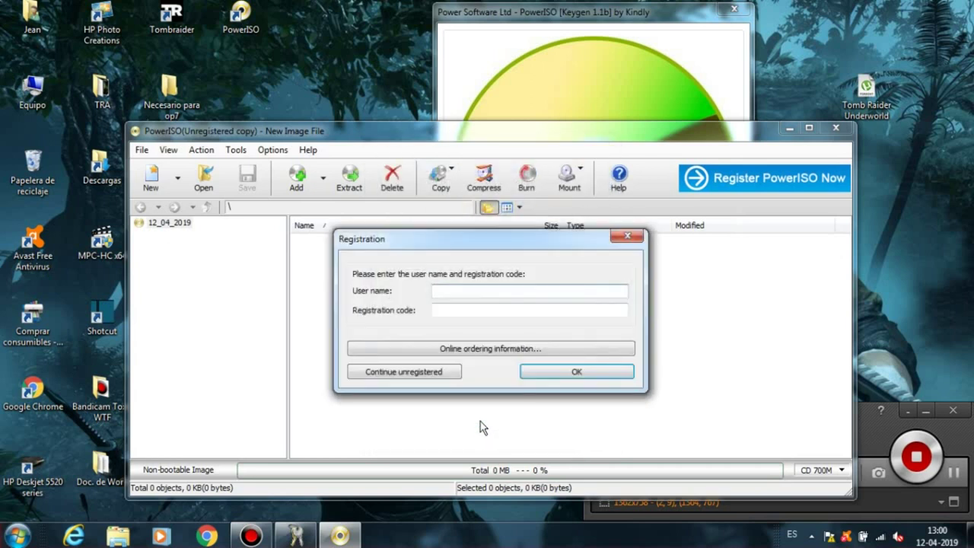
Register PowerISO with the registrant's first name as user name and the copied registration code.
text(Jean)
click(484, 311)
right_click(484, 310)
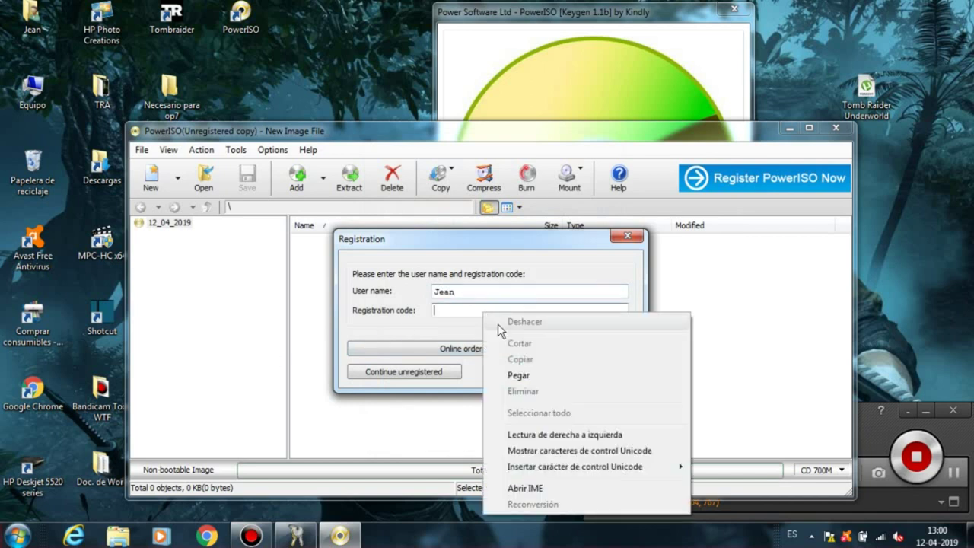
click(537, 376)
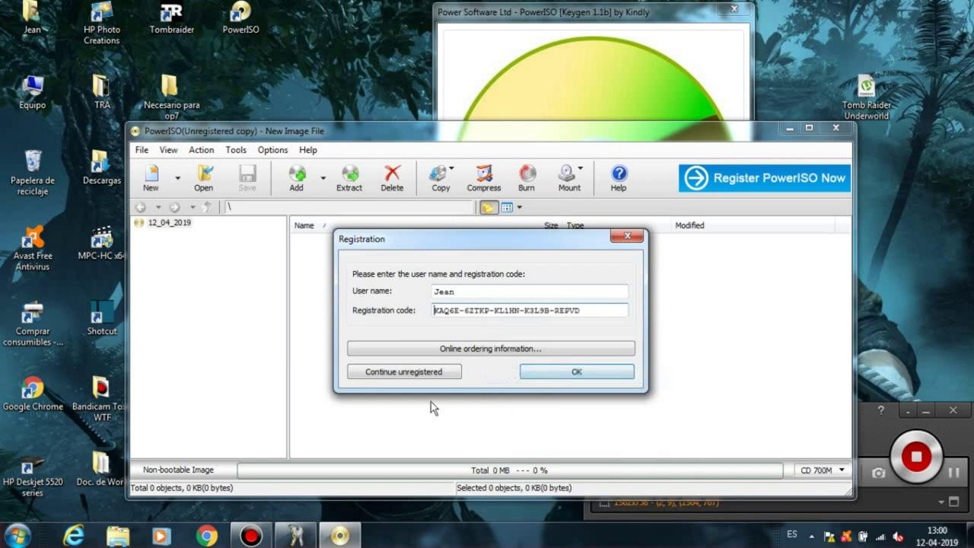
click(578, 375)
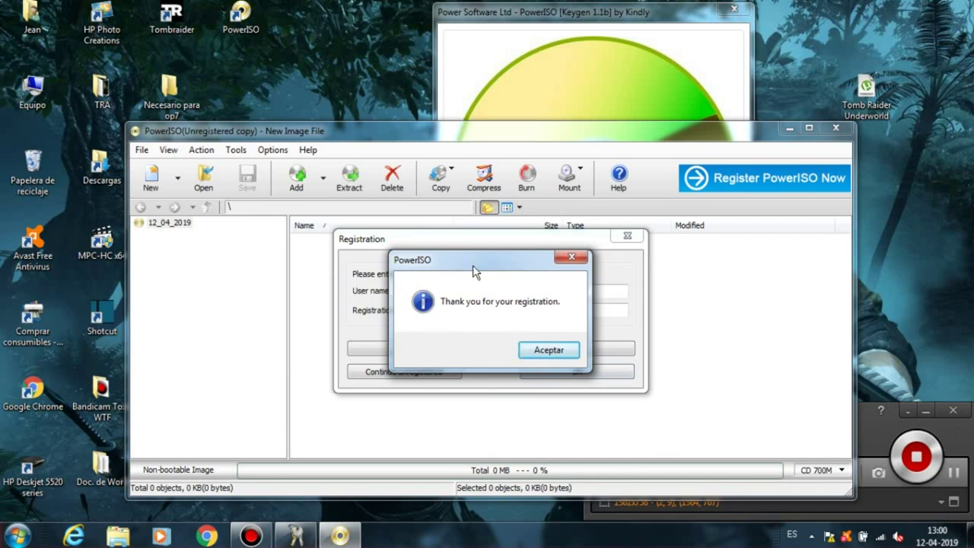
drag(480, 267, 482, 260)
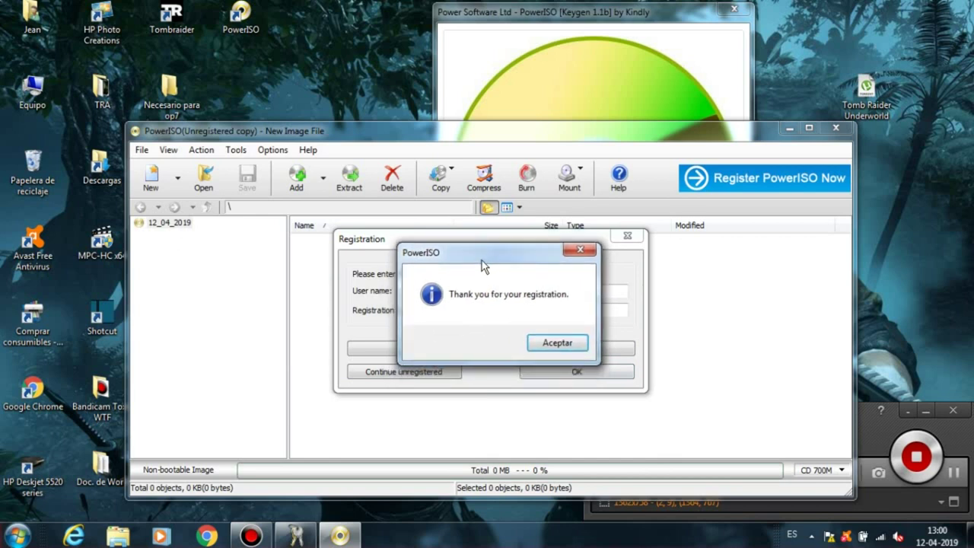
click(558, 343)
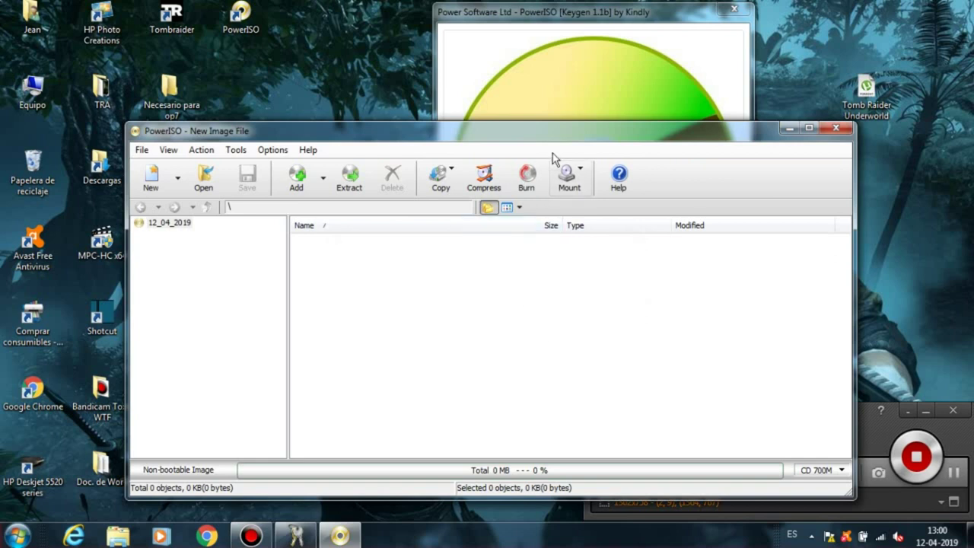
Move the PowerISO window higher on the desktop and switch its interface language to Spanish (Español).
drag(549, 133, 521, 54)
click(253, 76)
click(280, 71)
click(244, 73)
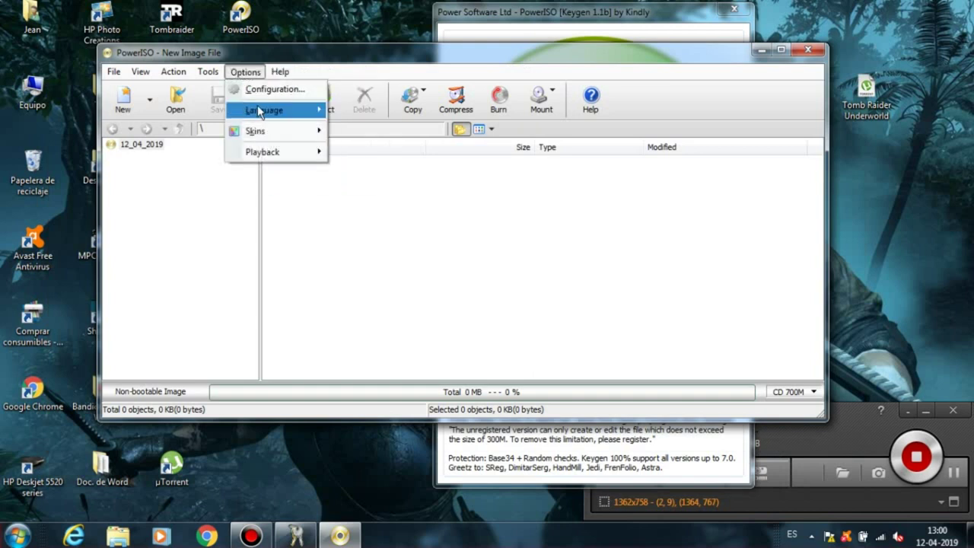
mouse_move(257, 113)
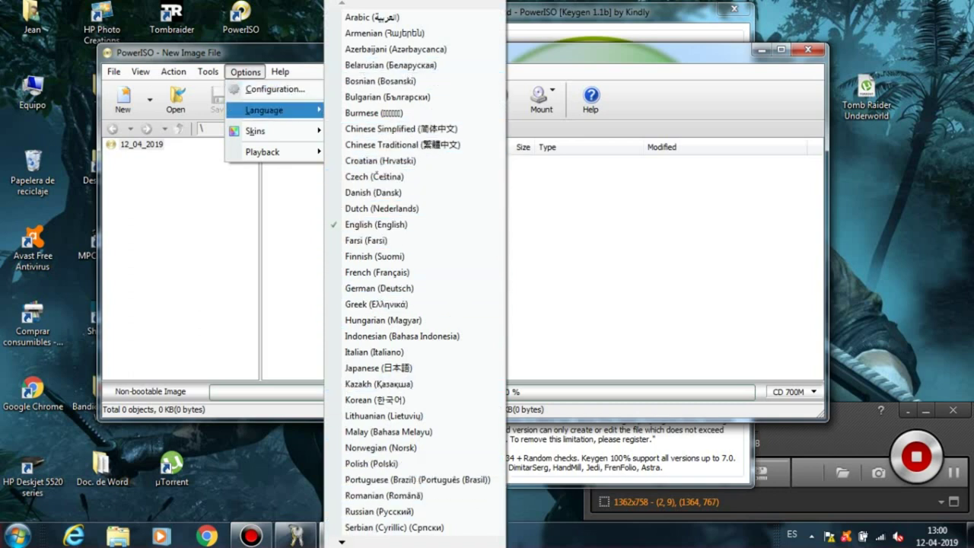
mouse_move(342, 542)
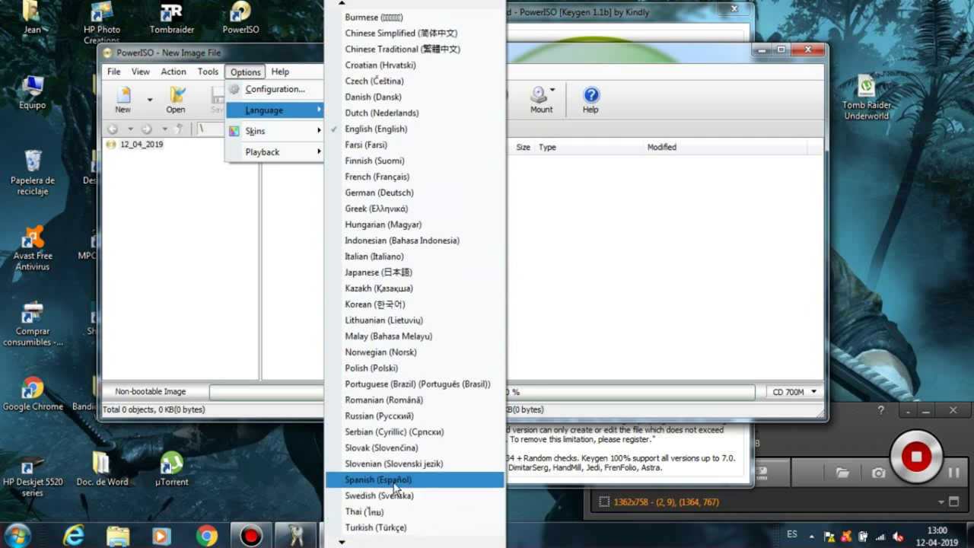
click(396, 488)
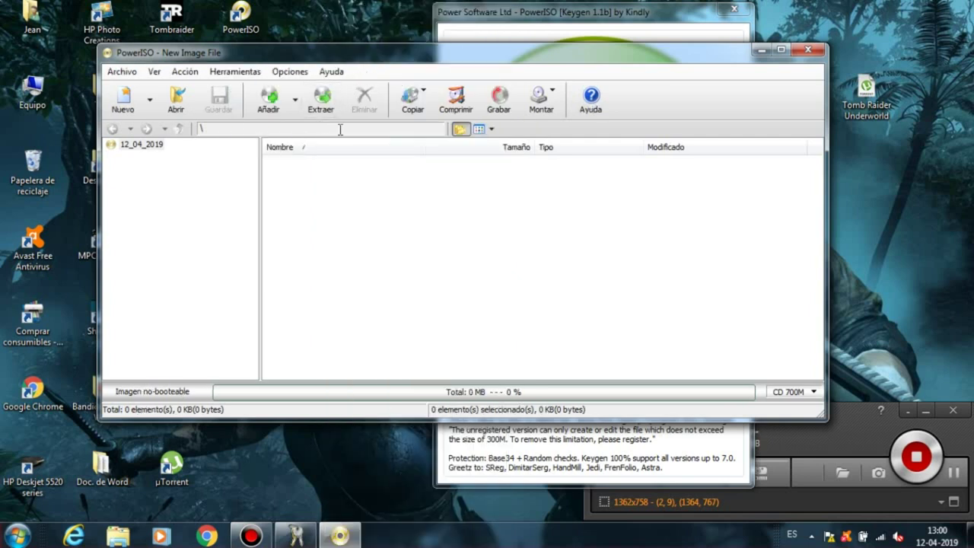
Close the keygen and the PowerISO window.
click(723, 9)
click(734, 9)
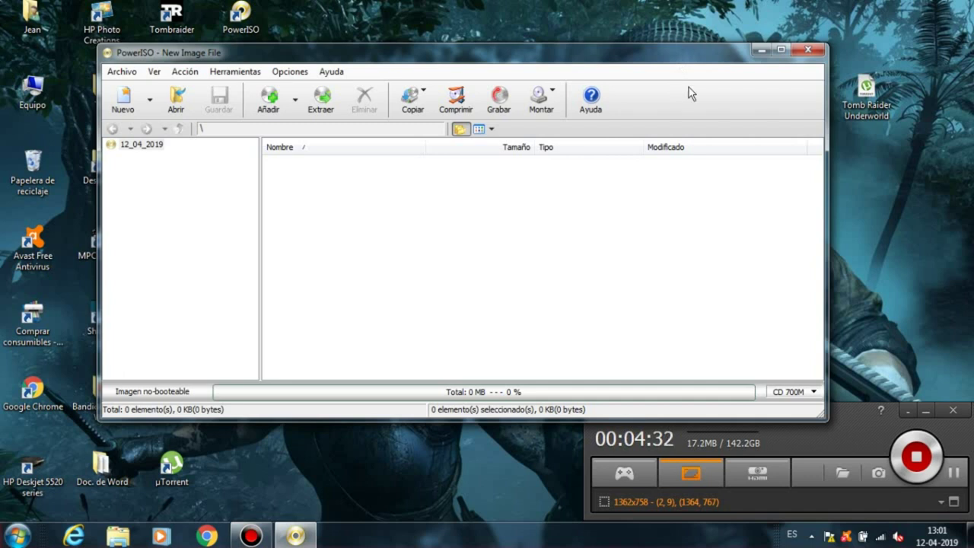
drag(691, 67, 600, 68)
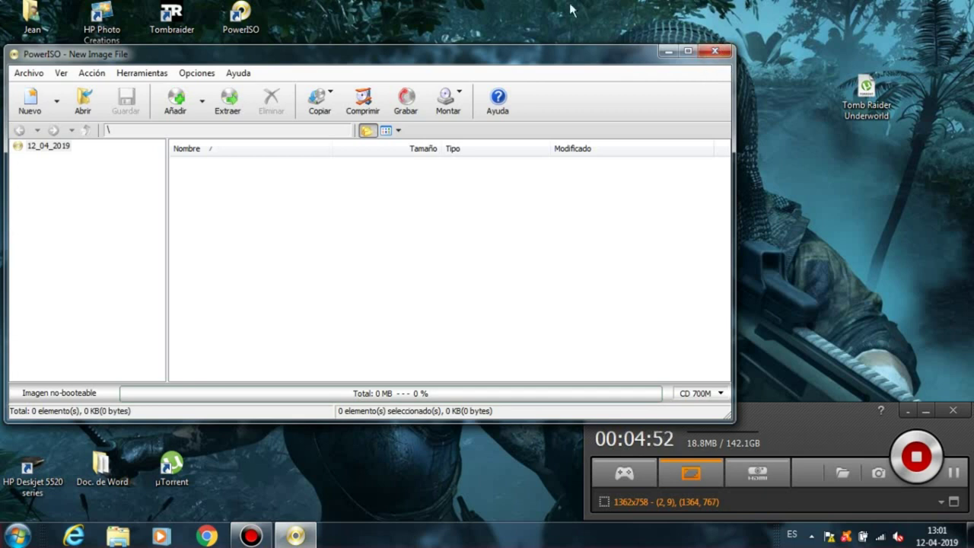
click(716, 52)
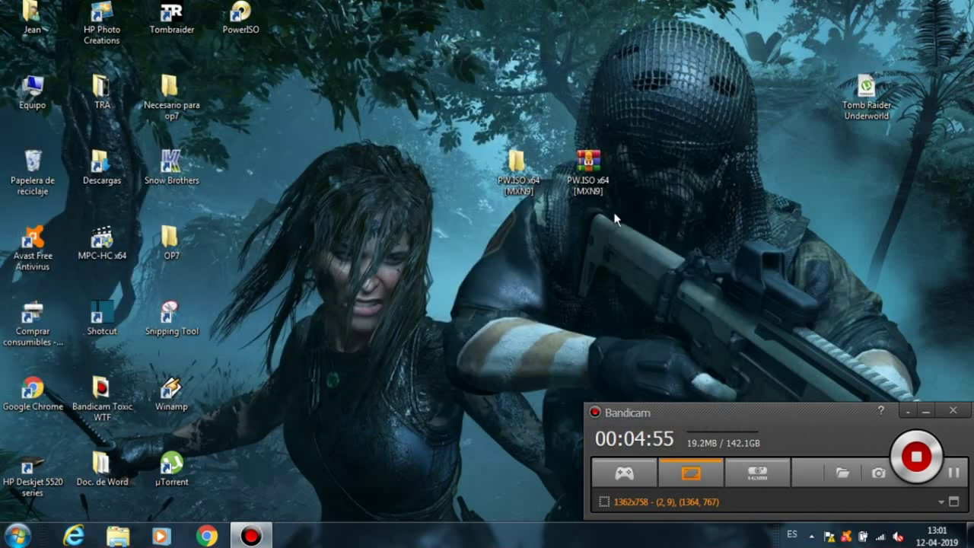
Move the PW.ISO x64 [MXN9] folder directly below the PowerISO shortcut on the desktop.
drag(513, 173, 237, 105)
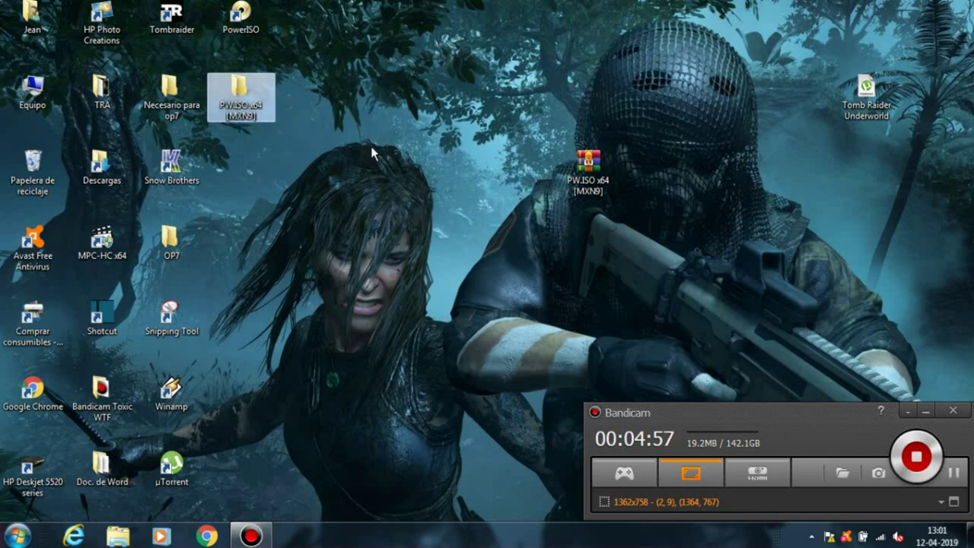